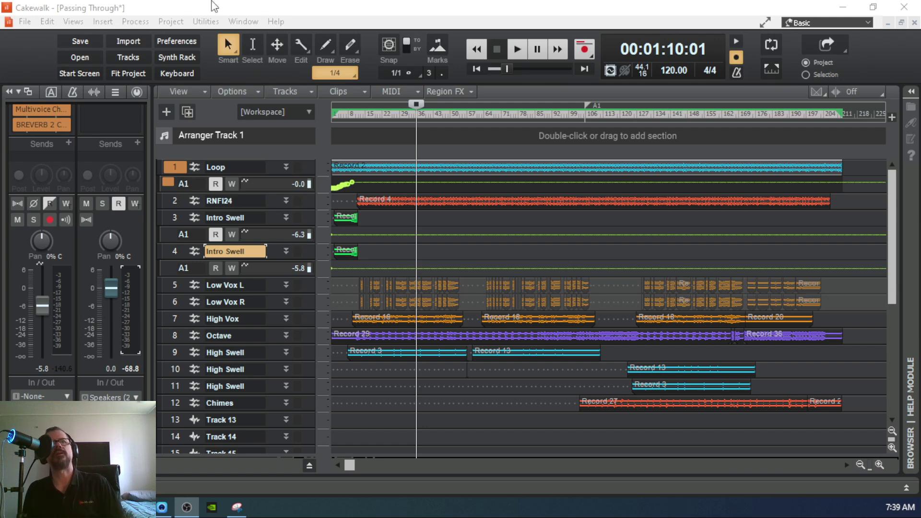
Step: Select the Intro Swell track on track 3
left_click(277, 219)
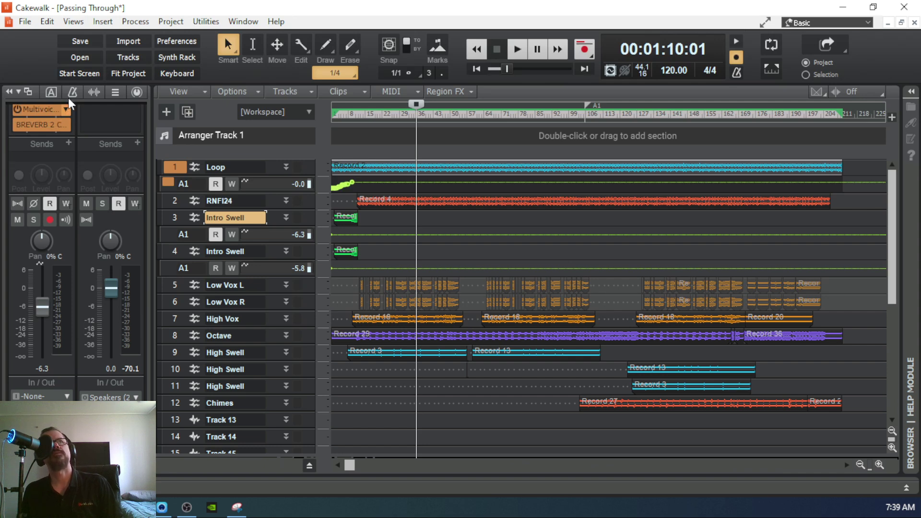
left_click(21, 24)
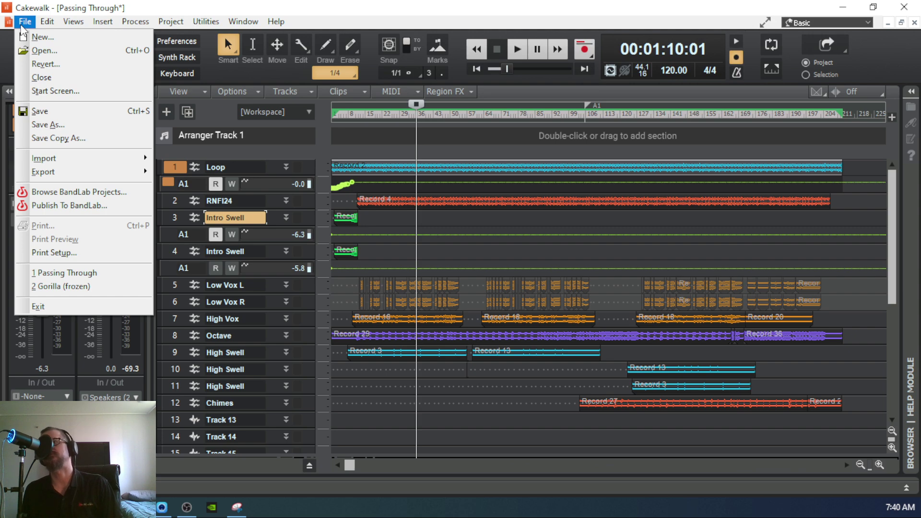
mouse_move(54, 27)
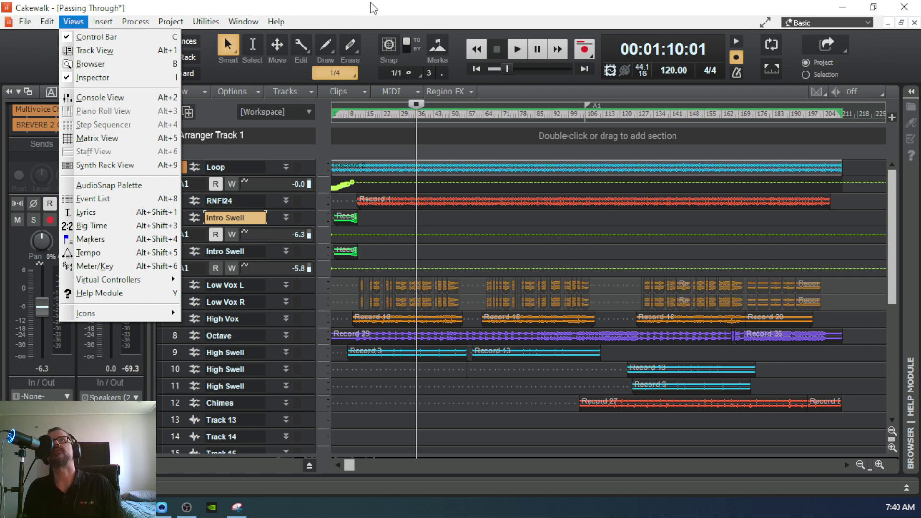
key("Escape")
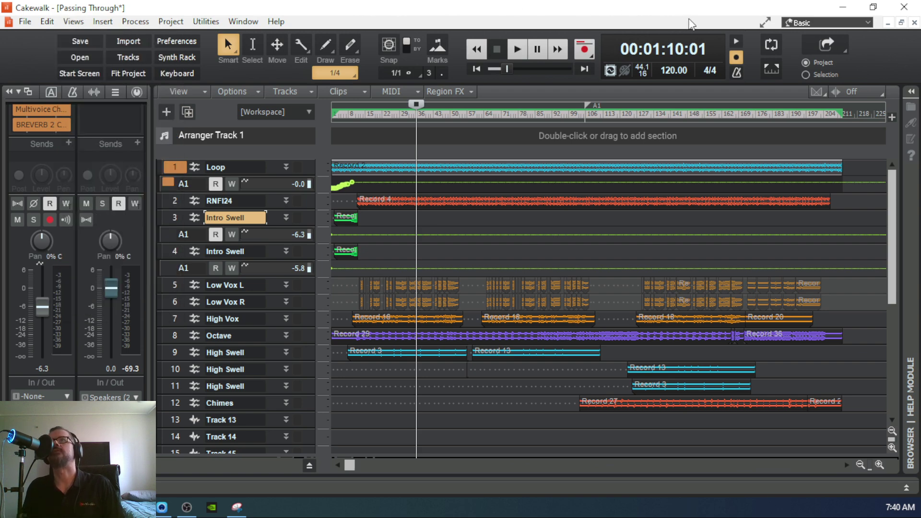
left_click(831, 24)
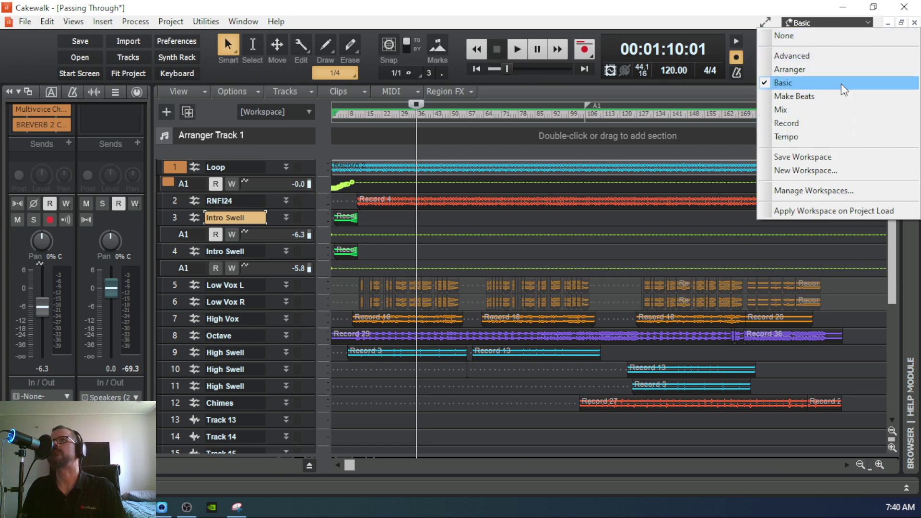
left_click(615, 22)
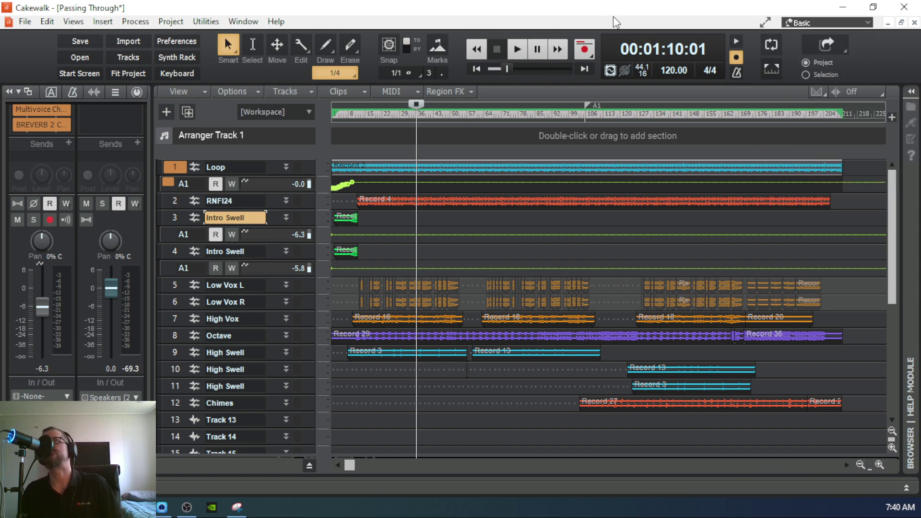
Step: Expand the browser with its plug-in list and help module, and collapse it again
left_click(911, 92)
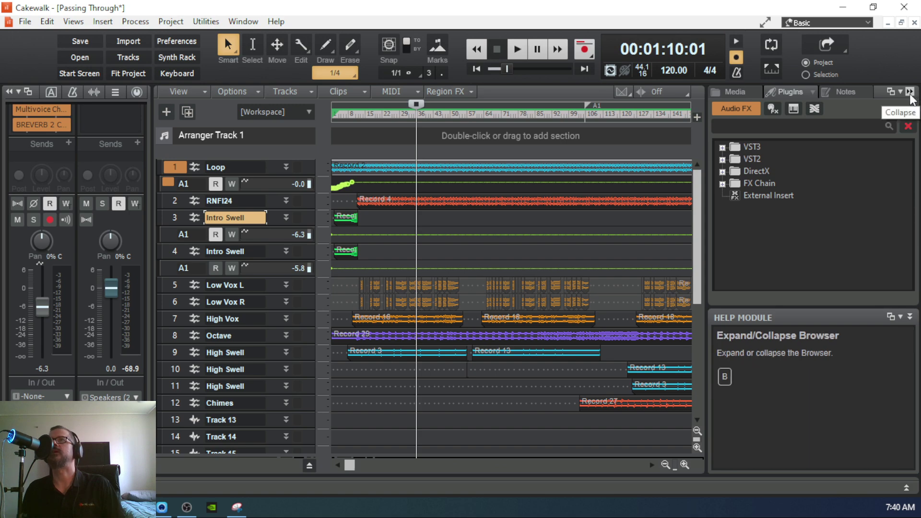
left_click(911, 92)
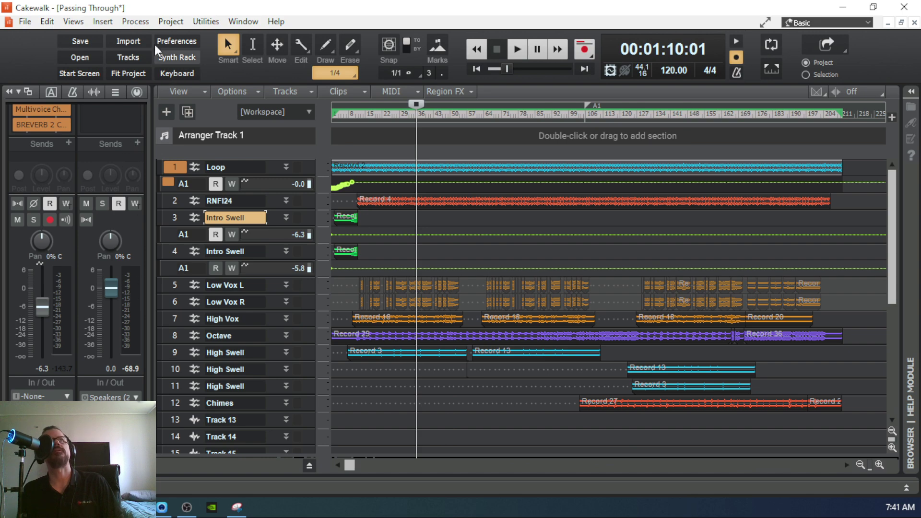
Step: Bring up the Track View
left_click(82, 21)
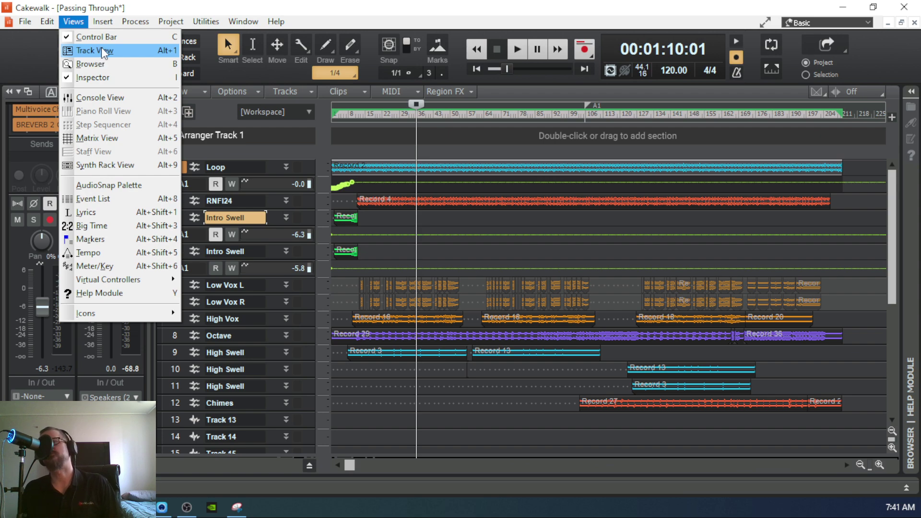
left_click(101, 48)
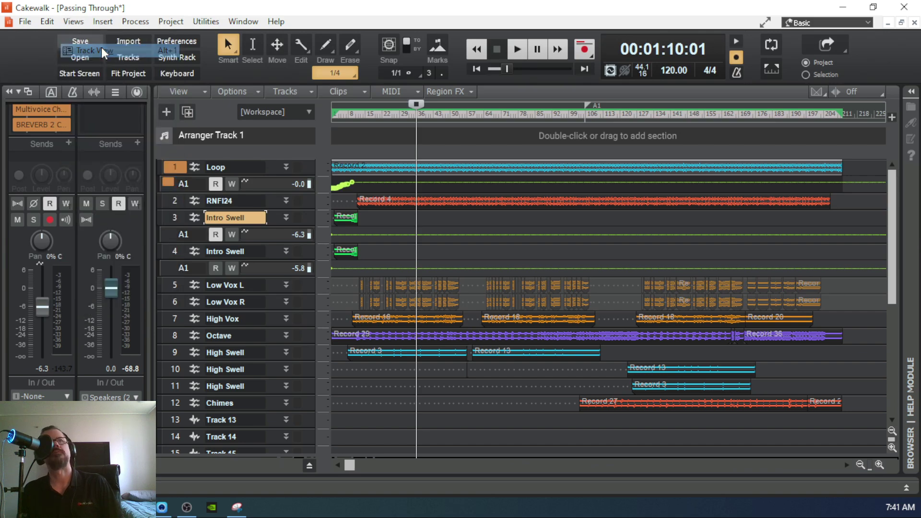
left_click(72, 21)
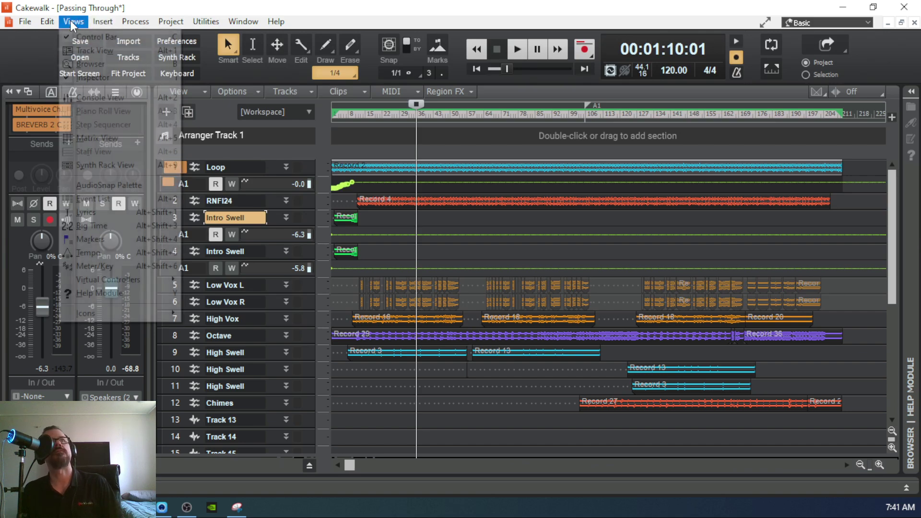
left_click(98, 50)
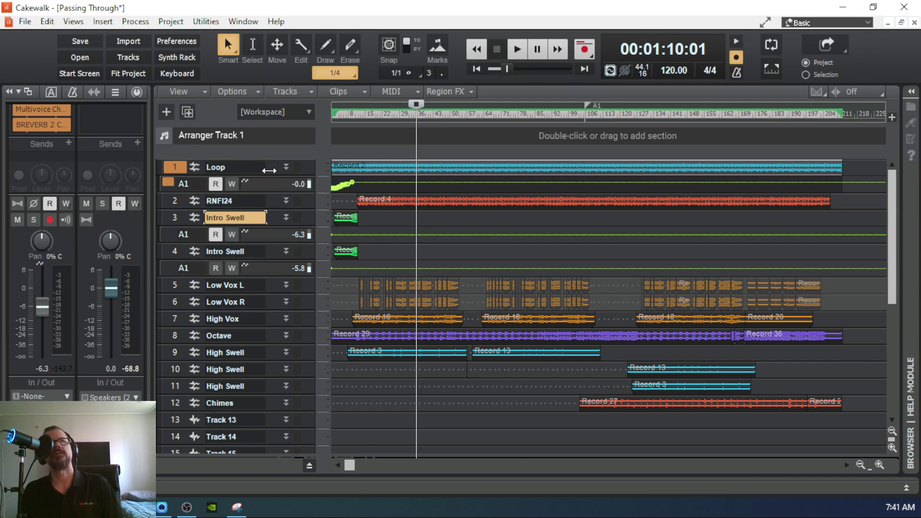
Step: Enlarge the Loop track and shrink it back to a compact height, and narrow the track header pane
left_click_drag(269, 176, 265, 266)
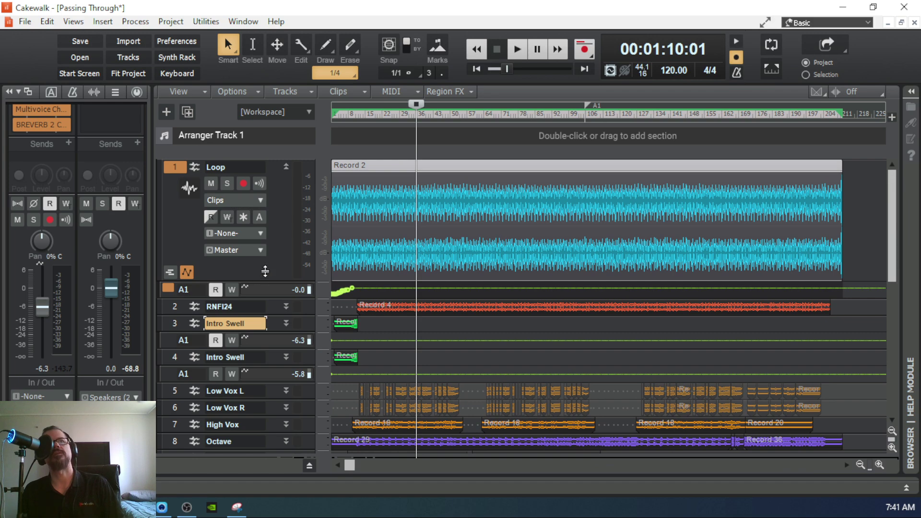
left_click_drag(267, 280, 243, 158)
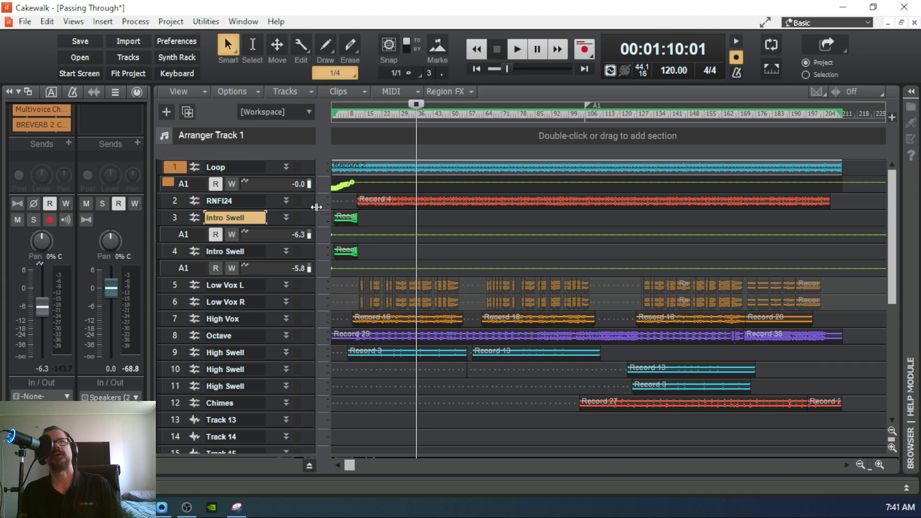
left_click_drag(317, 207, 319, 281)
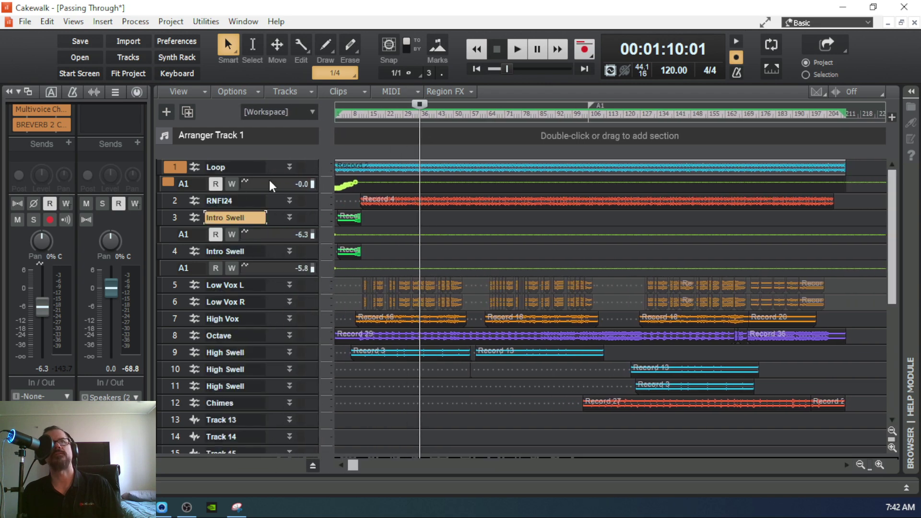
mouse_move(266, 177)
left_mouse_down()
mouse_move(267, 269)
mouse_move(267, 159)
left_mouse_up()
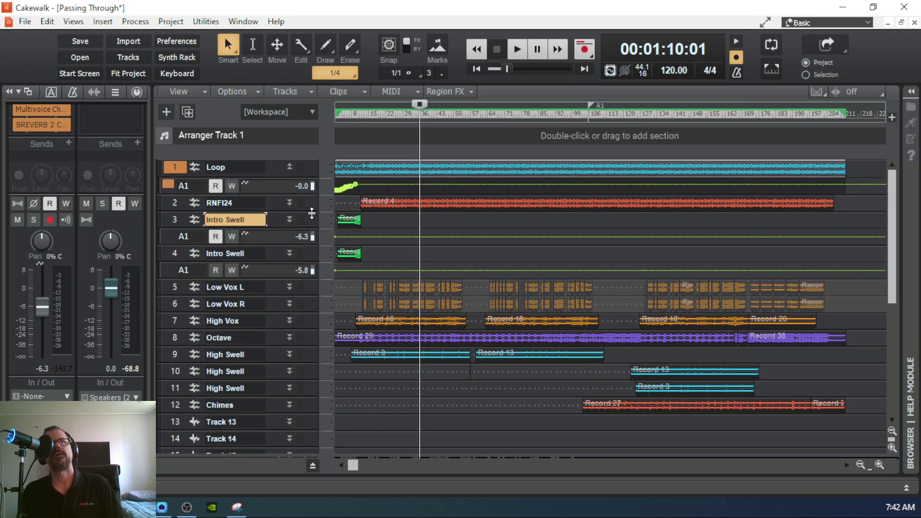
left_click_drag(321, 231, 301, 202)
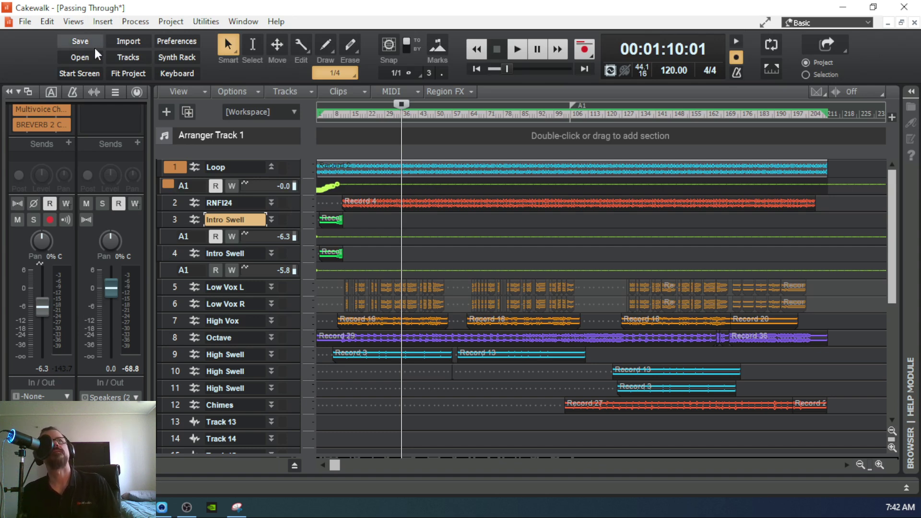
left_click(77, 22)
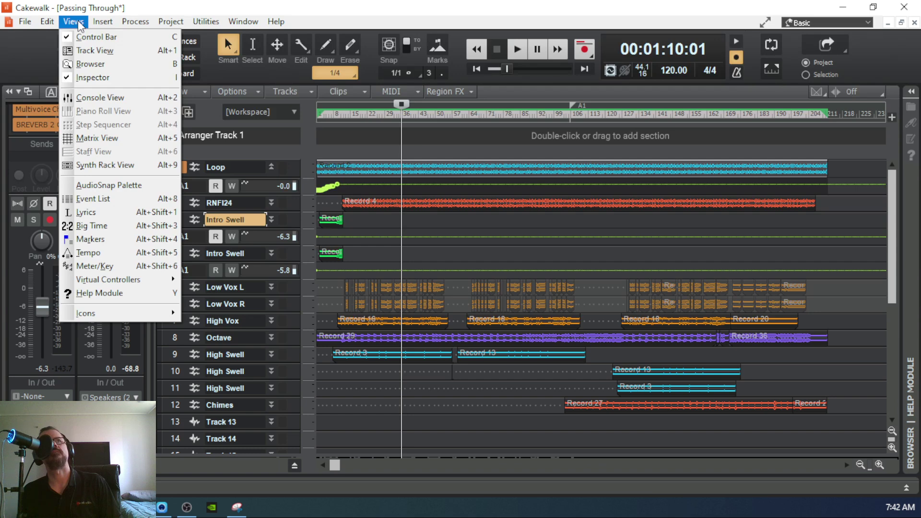
left_click(73, 21)
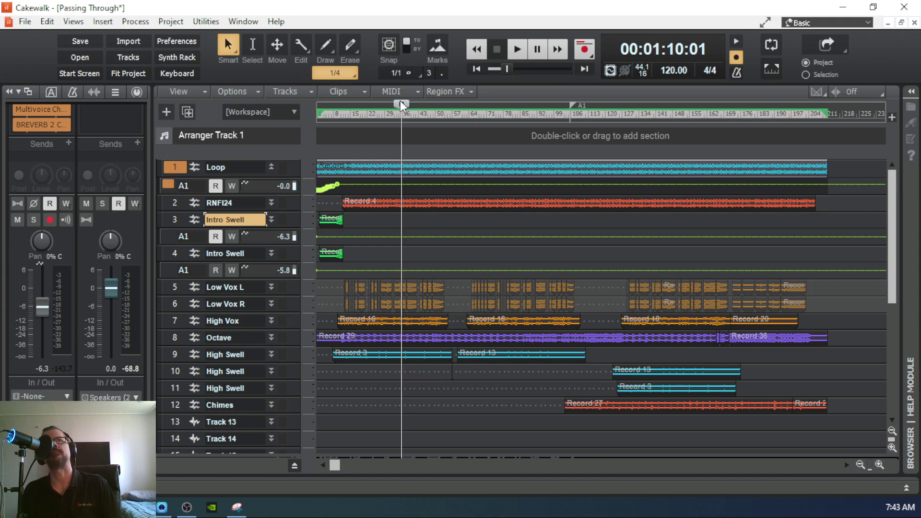
Step: Zoom the timeline out and fit the whole project into the clips pane
scroll(400, 102, "down", 4)
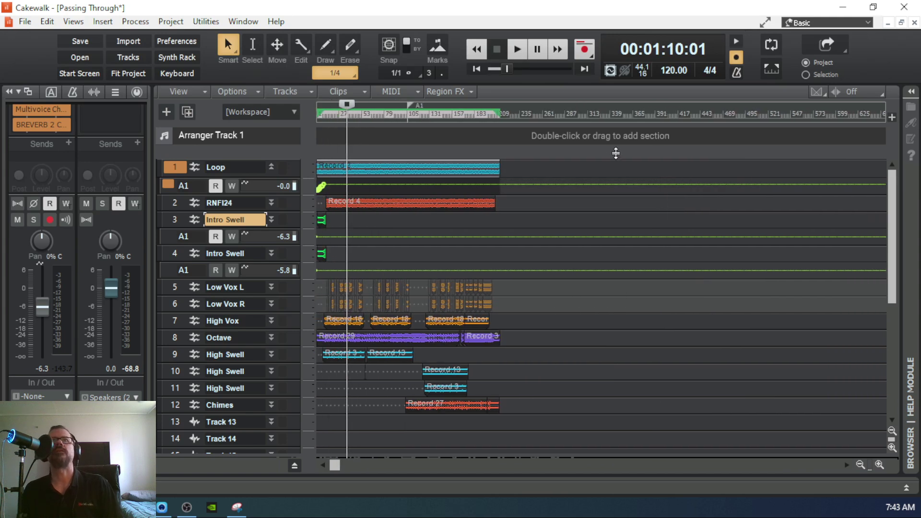
left_click(135, 76)
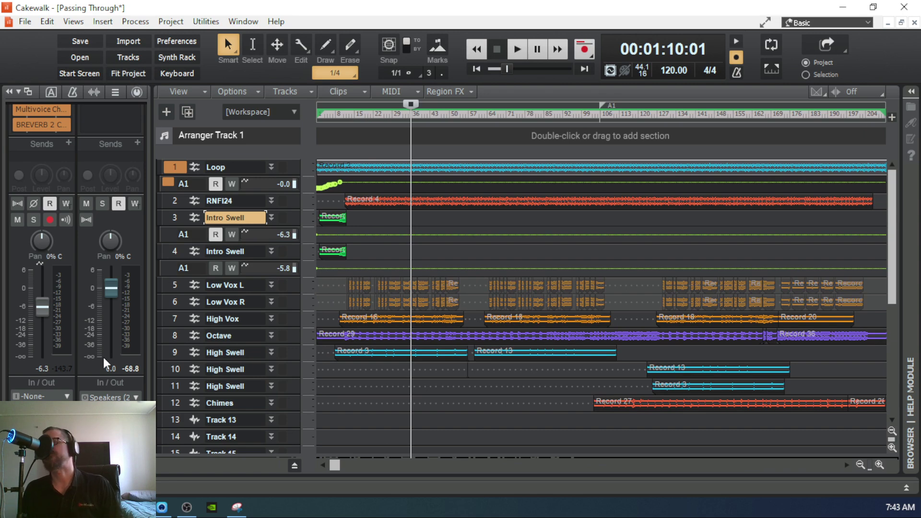
Step: Return the playhead to the start of the project and play the song
mouse_move(103, 356)
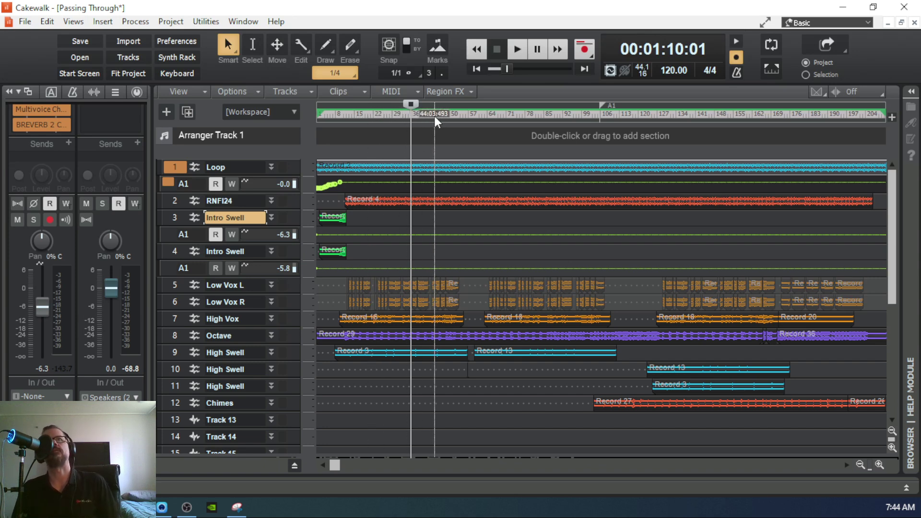
left_click(475, 69)
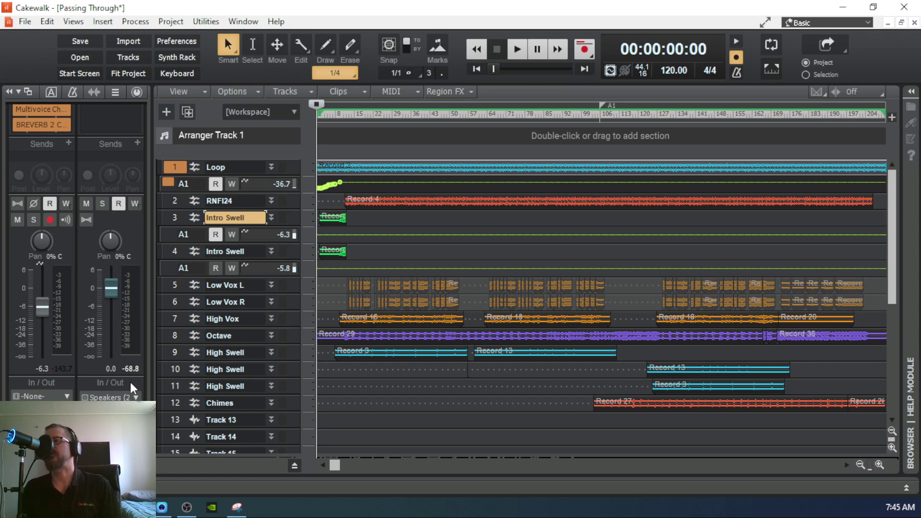
left_click(509, 47)
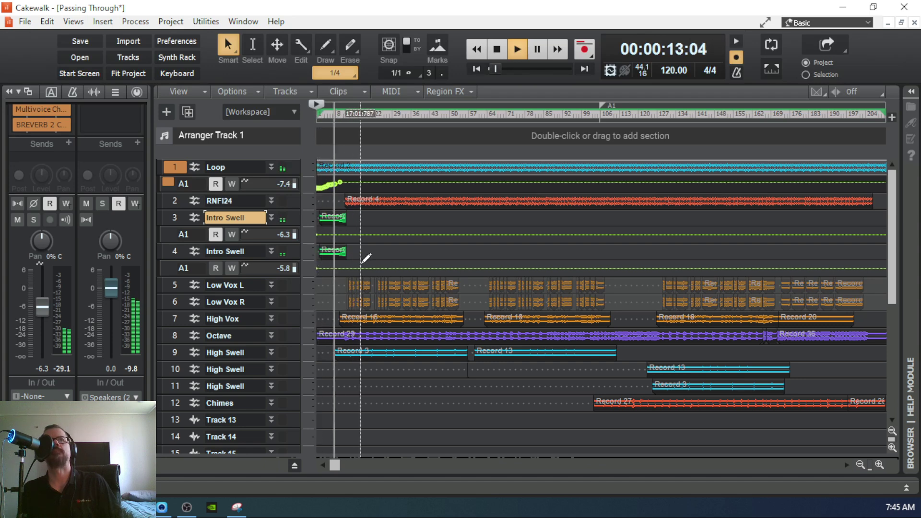
mouse_move(368, 260)
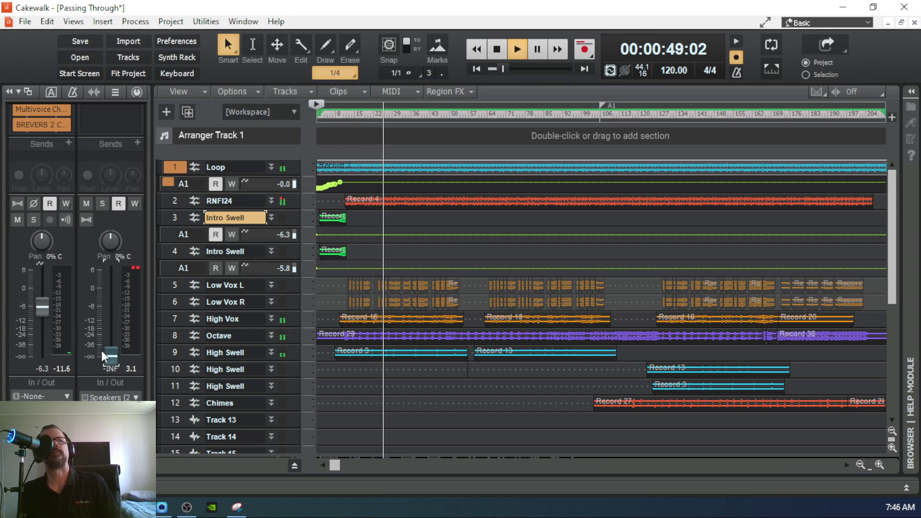
Step: Reset the output bus's clipping indicator and raise its volume fader from silence to about -1.3 dB during playback
left_click(136, 268)
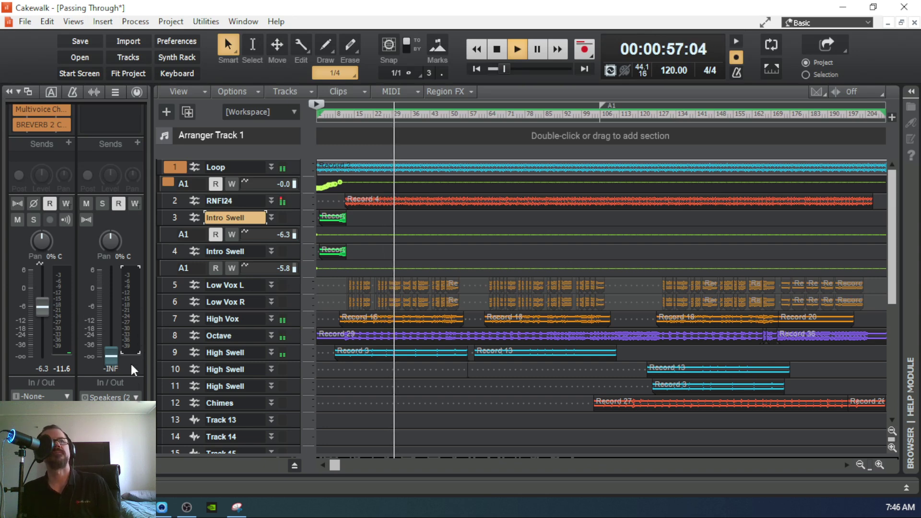
mouse_move(115, 362)
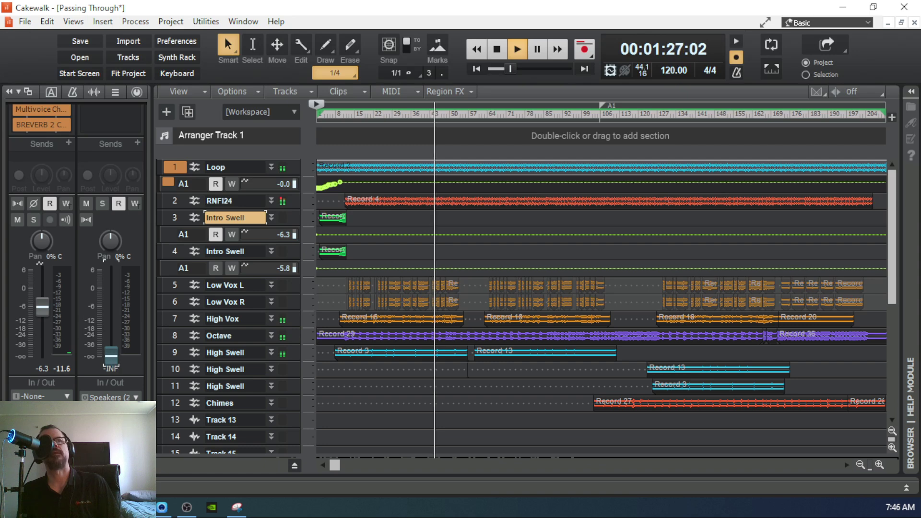
left_click_drag(111, 358, 111, 291)
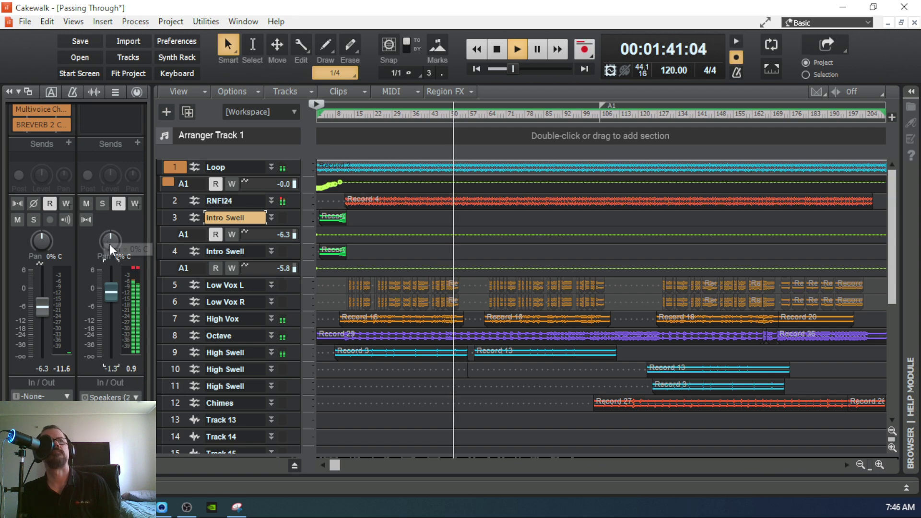
Step: Pan the output bus 100% right and reset its pan to centre
left_click_drag(110, 242, 105, 206)
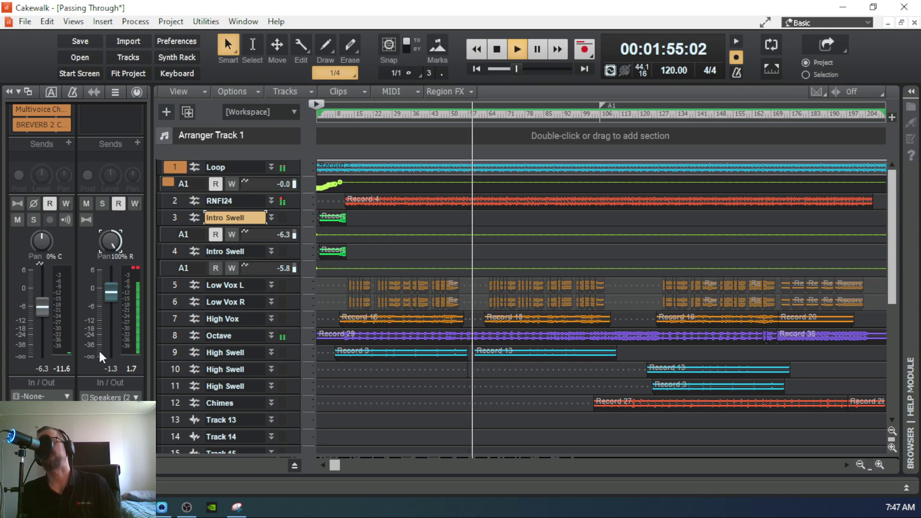
mouse_move(117, 324)
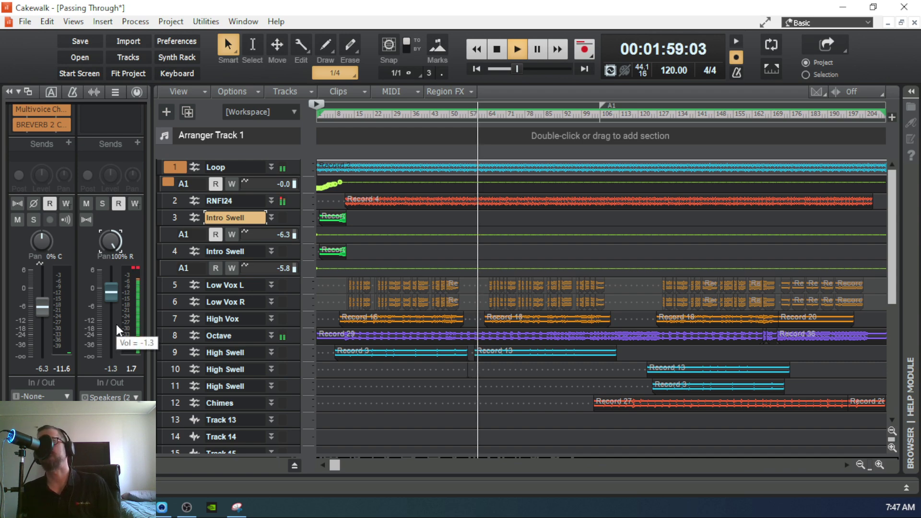
double_click(114, 240)
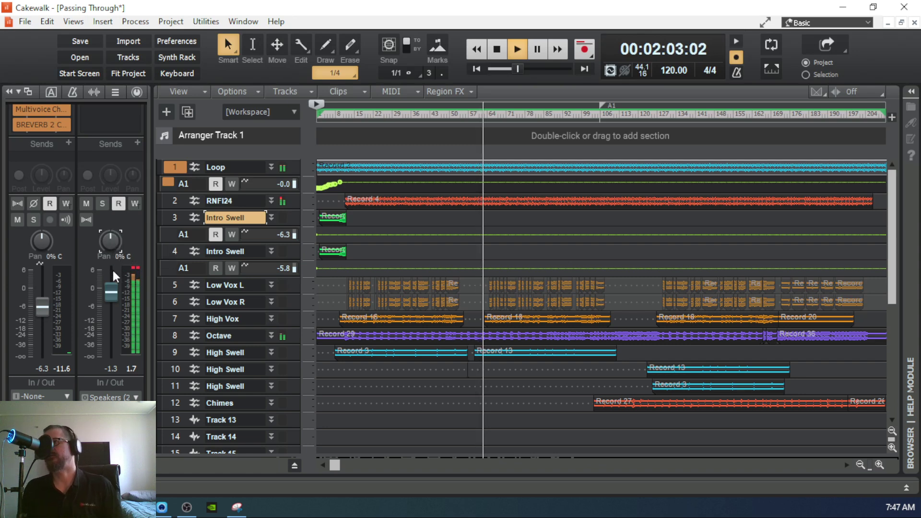
Step: Reset the output bus's volume to 0.0 dB and pull its fader all the way down to -INF
mouse_move(113, 272)
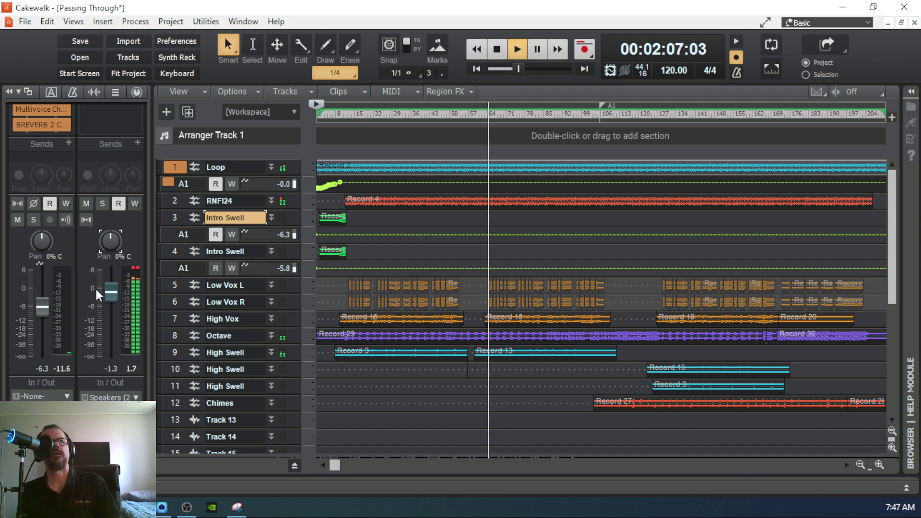
mouse_move(112, 299)
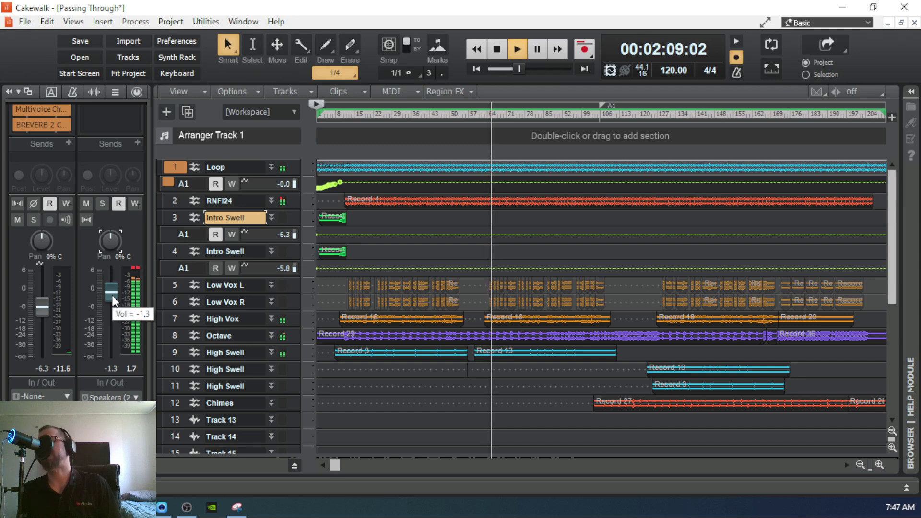
double_click(112, 299)
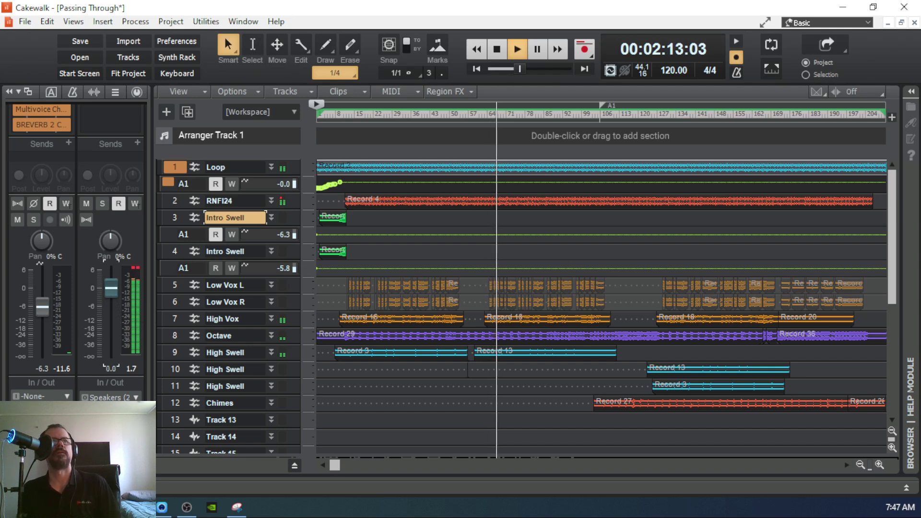
left_click_drag(111, 292, 111, 356)
mouse_move(109, 347)
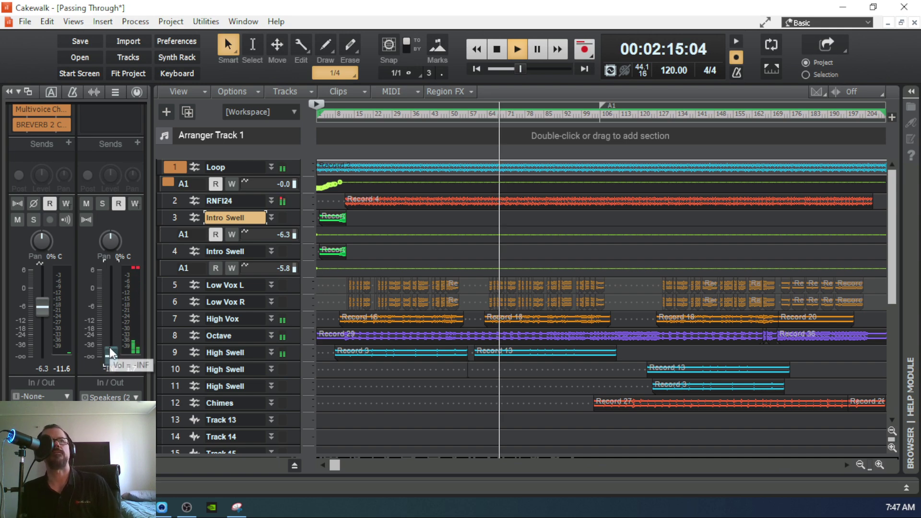
Step: Reset the output bus's volume to 0.0 dB, and clear its clipping indicator with playback stopped
double_click(111, 355)
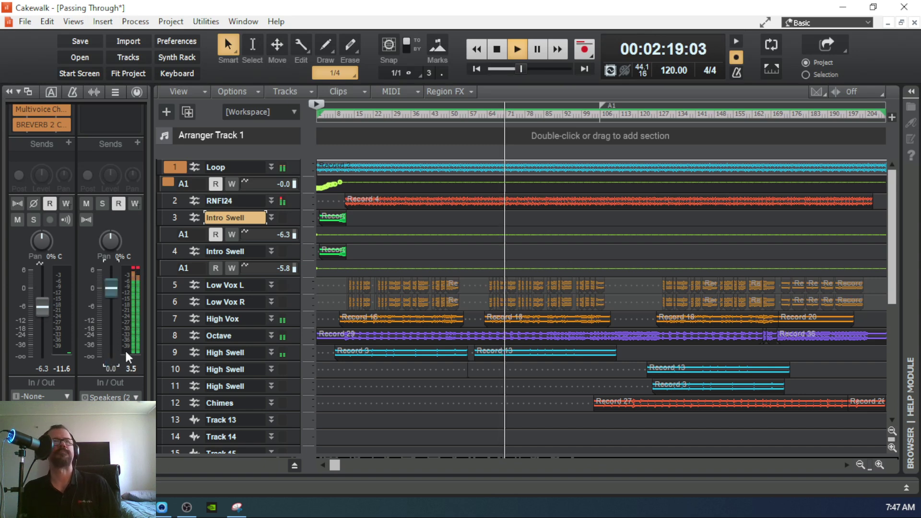
key("space")
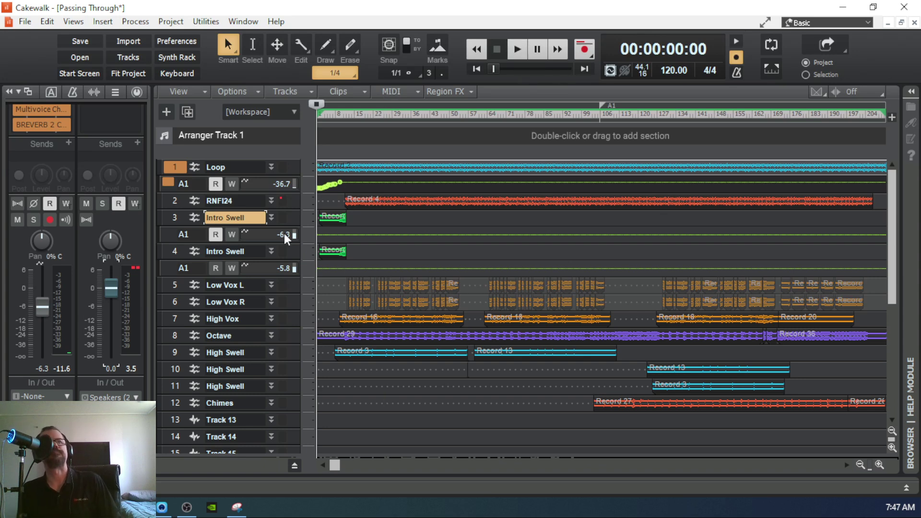
left_click(133, 269)
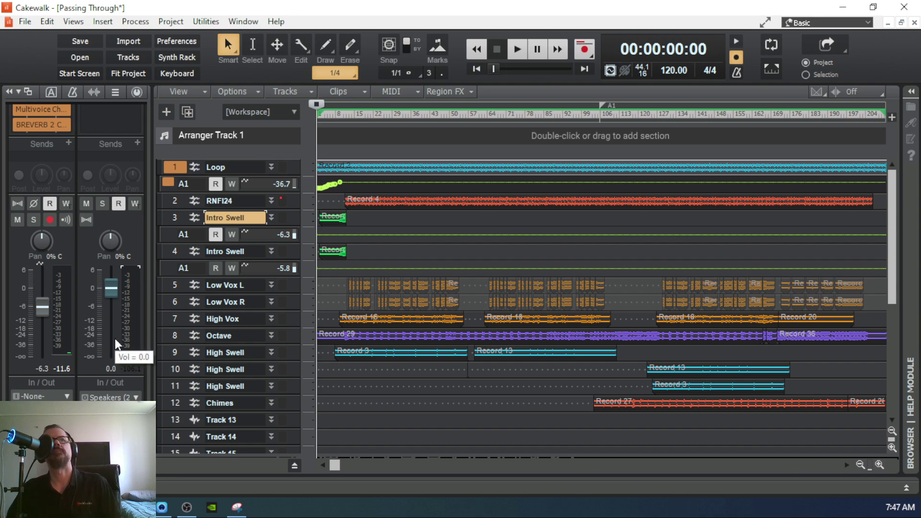
Step: Examine the mixer's channel strips and buses in the Console view, switching back to the Track view for comparison twice
mouse_move(123, 242)
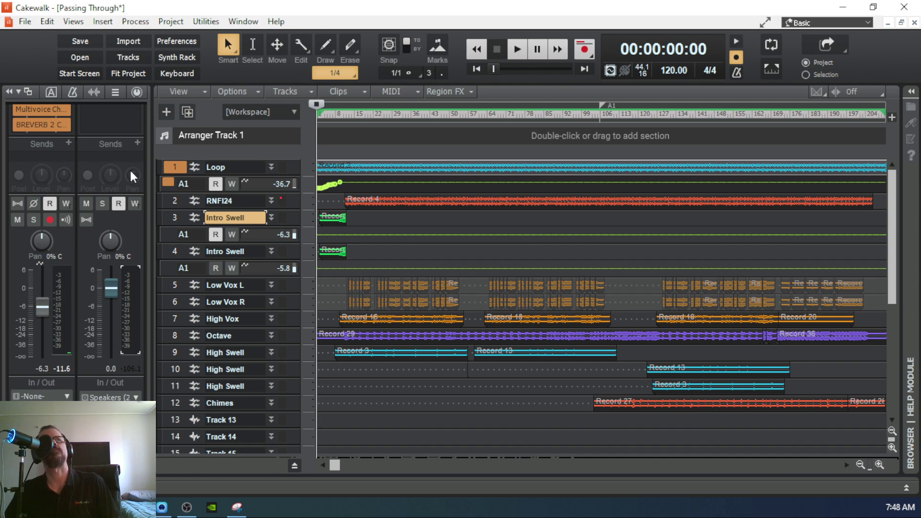
left_click(73, 21)
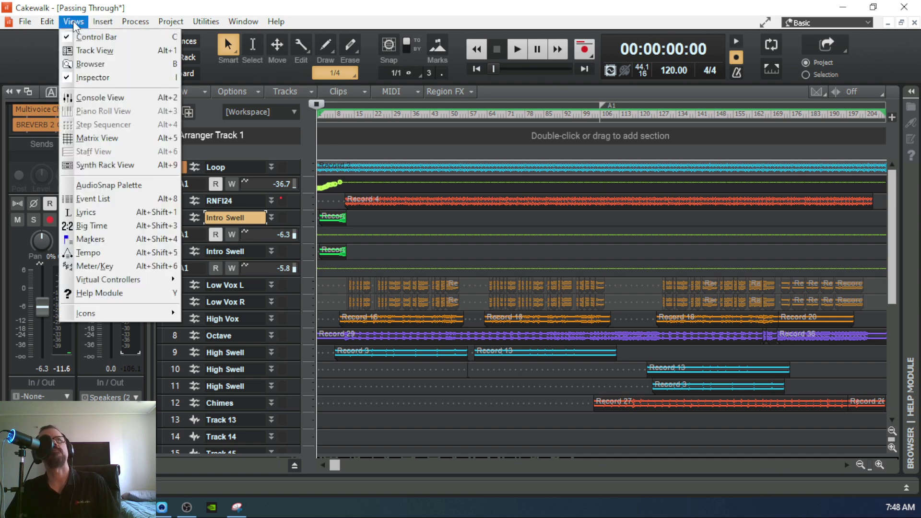
left_click(68, 97)
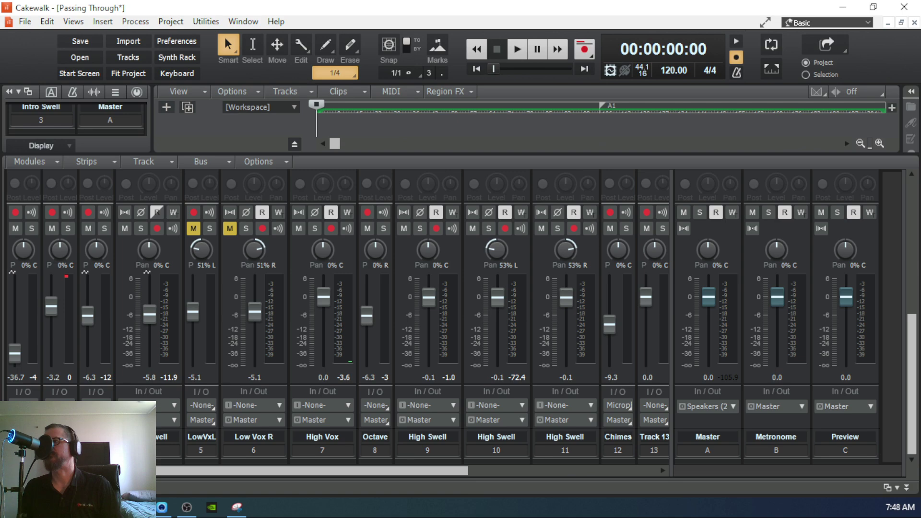
left_click(81, 25)
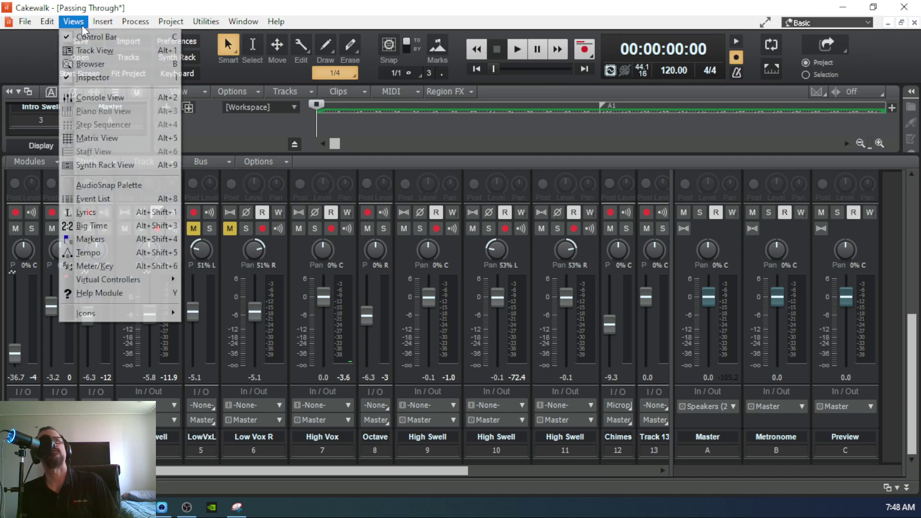
left_click(88, 51)
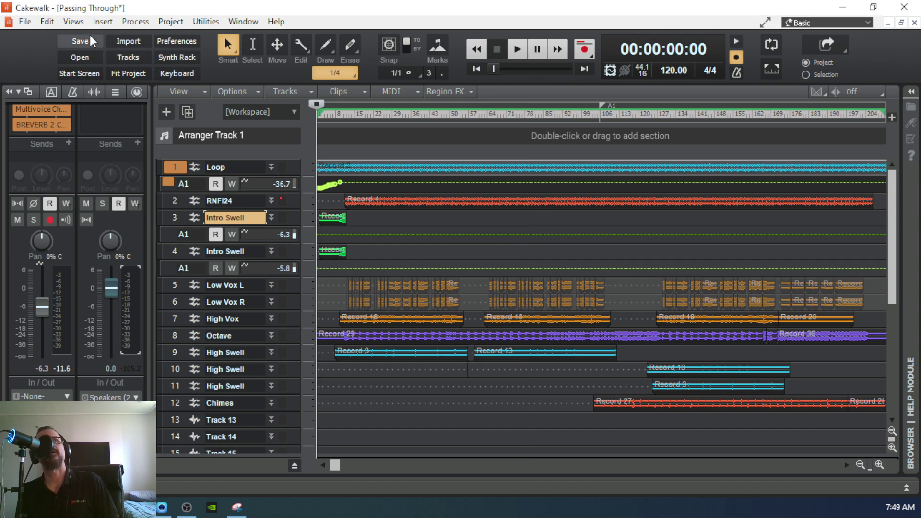
left_click(65, 22)
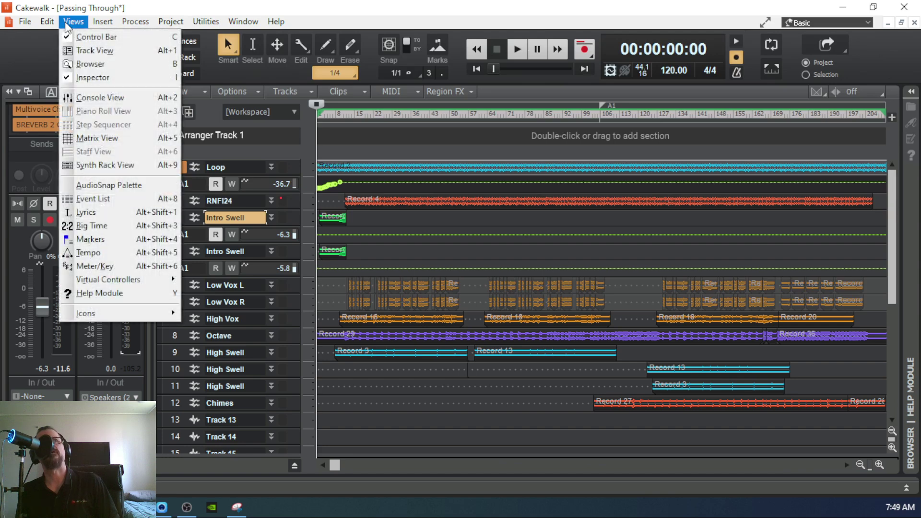
left_click(81, 98)
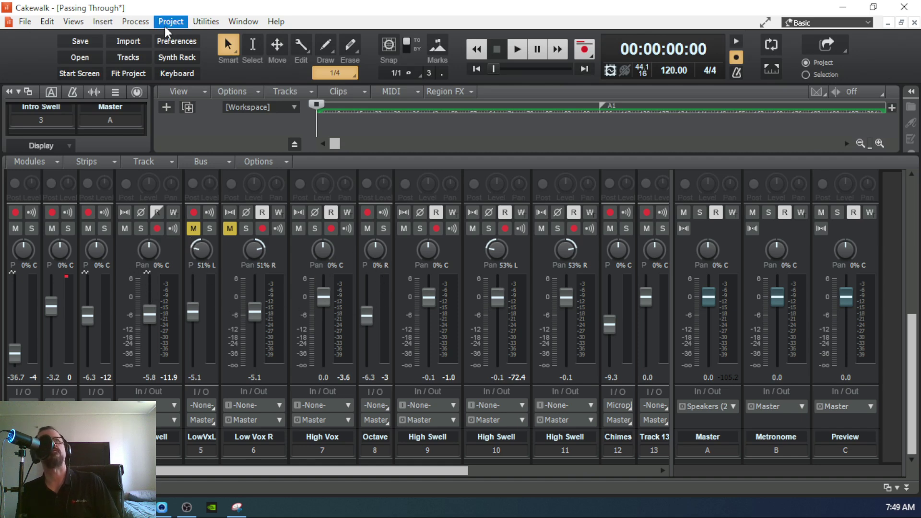
left_click(82, 21)
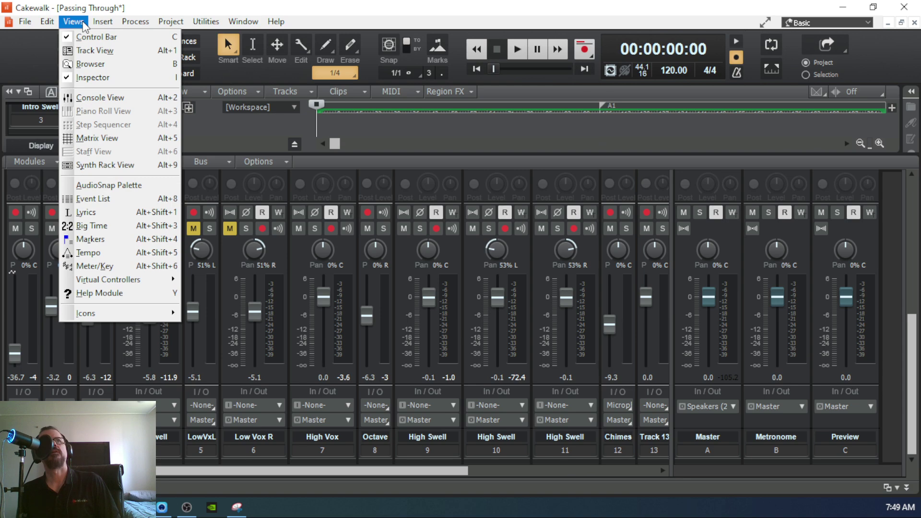
left_click(105, 56)
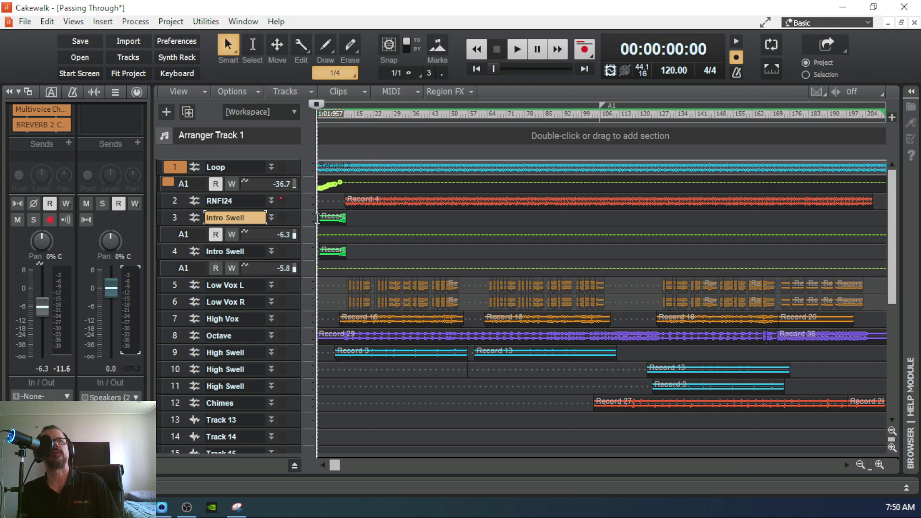
Step: Widen the track headers to expose the mute, solo, record and input echo controls, and select the Loop track followed by the Octave track
left_click_drag(314, 218, 406, 225)
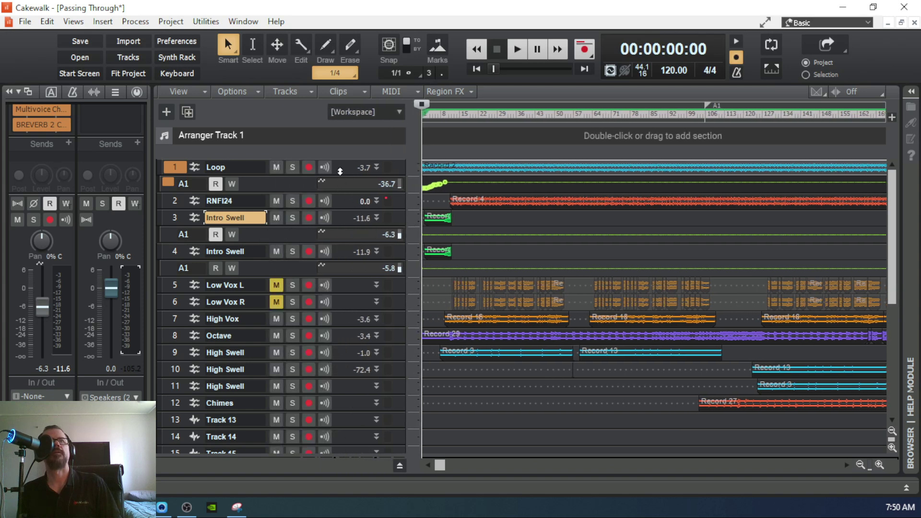
left_click(341, 170)
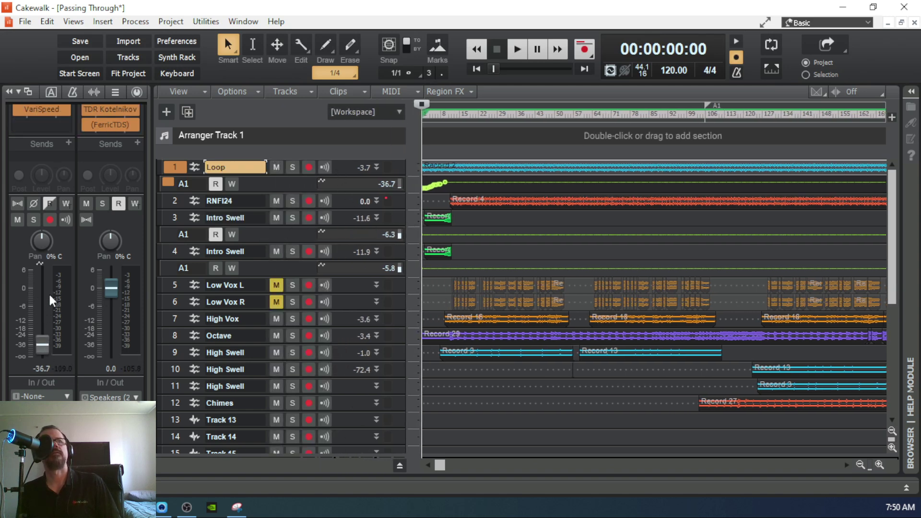
left_click(74, 20)
left_click(74, 20)
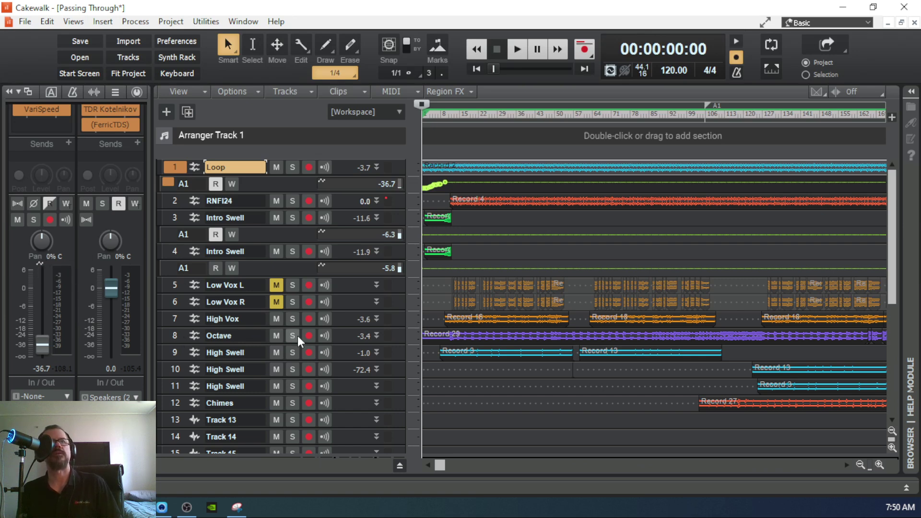
left_click(346, 337)
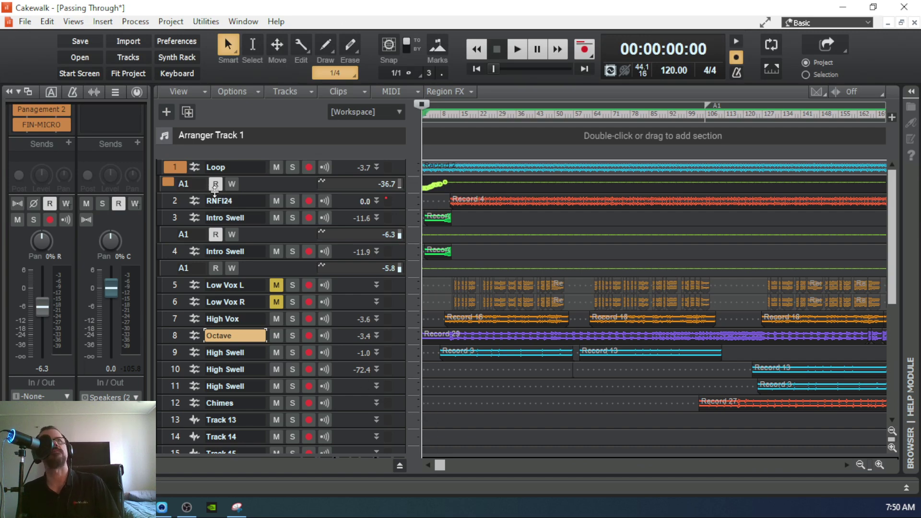
Step: Look at the Octave track's channel strip in the Console view and return to the Track view
left_click(78, 25)
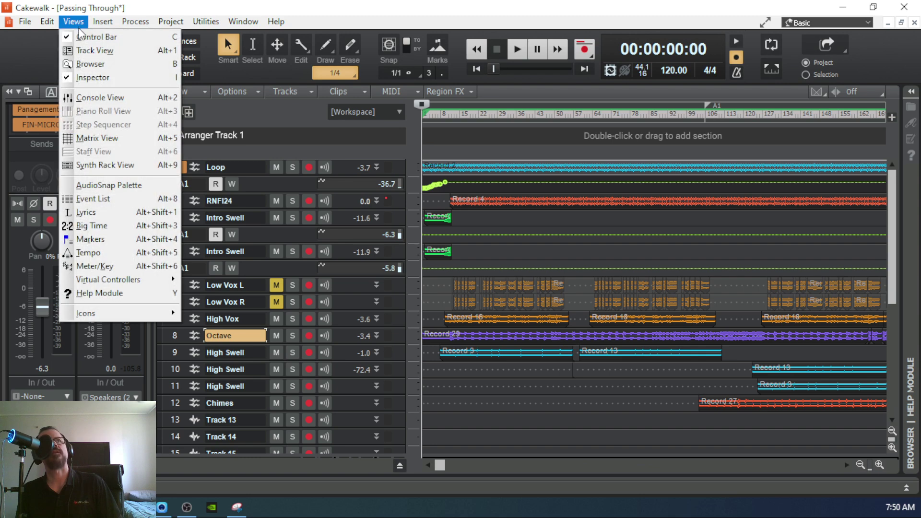
left_click(93, 97)
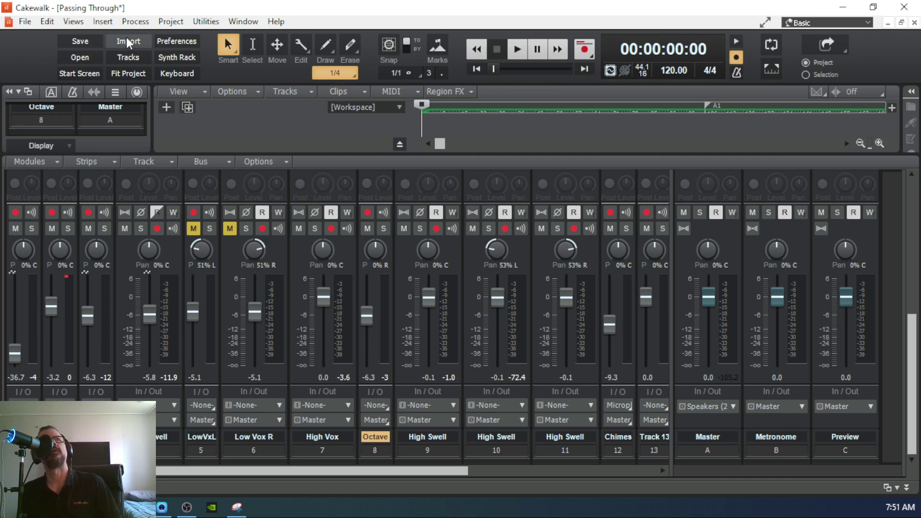
left_click(74, 22)
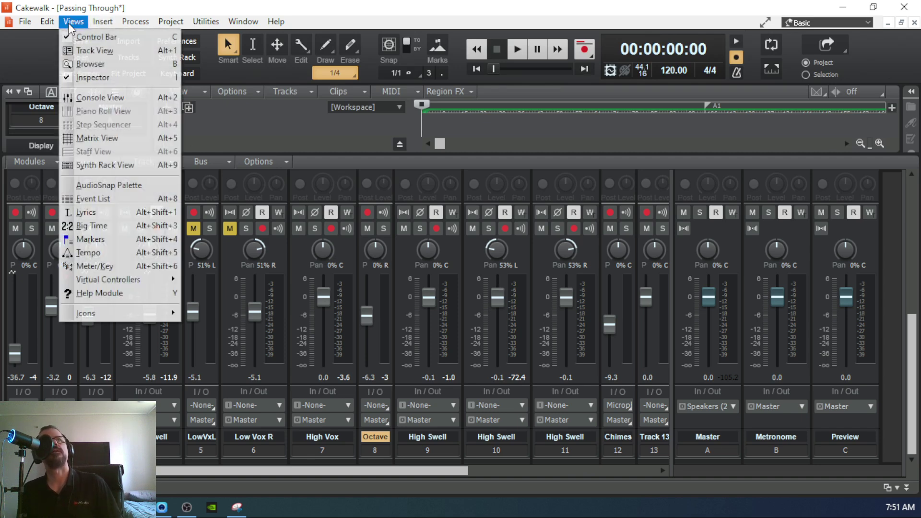
left_click(84, 52)
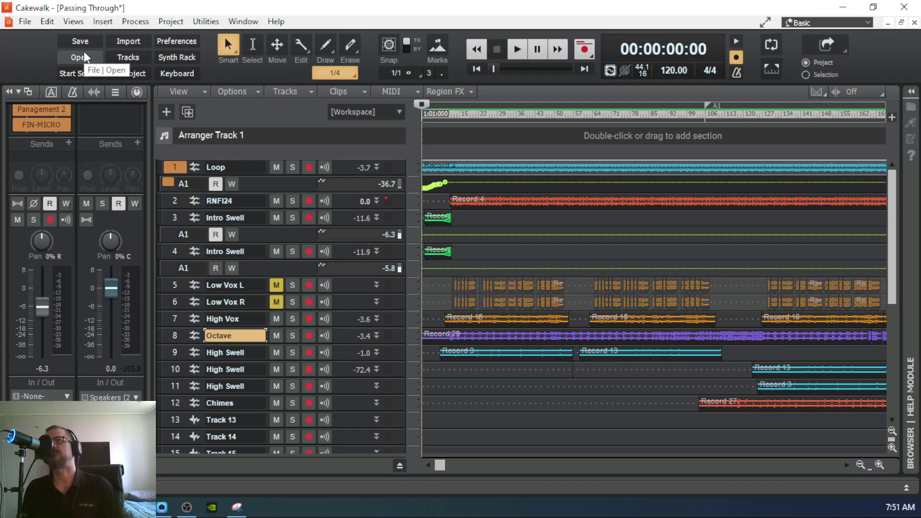